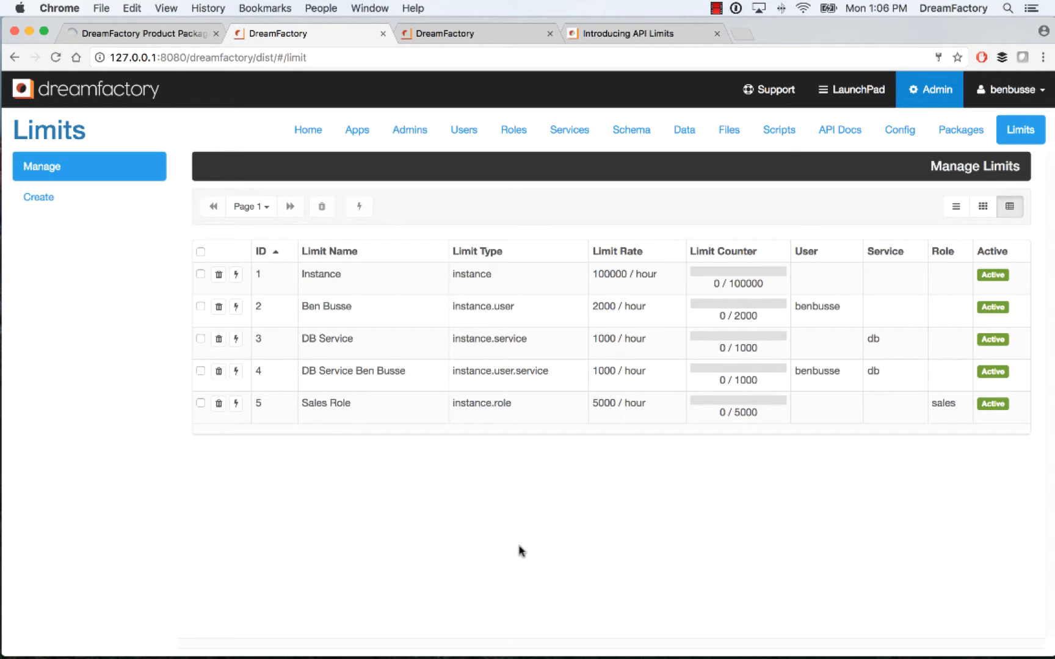
# View the Open Source, Silver and Gold packages on the DreamFactory products page, and return to the limits list
pyautogui.click(128, 34)
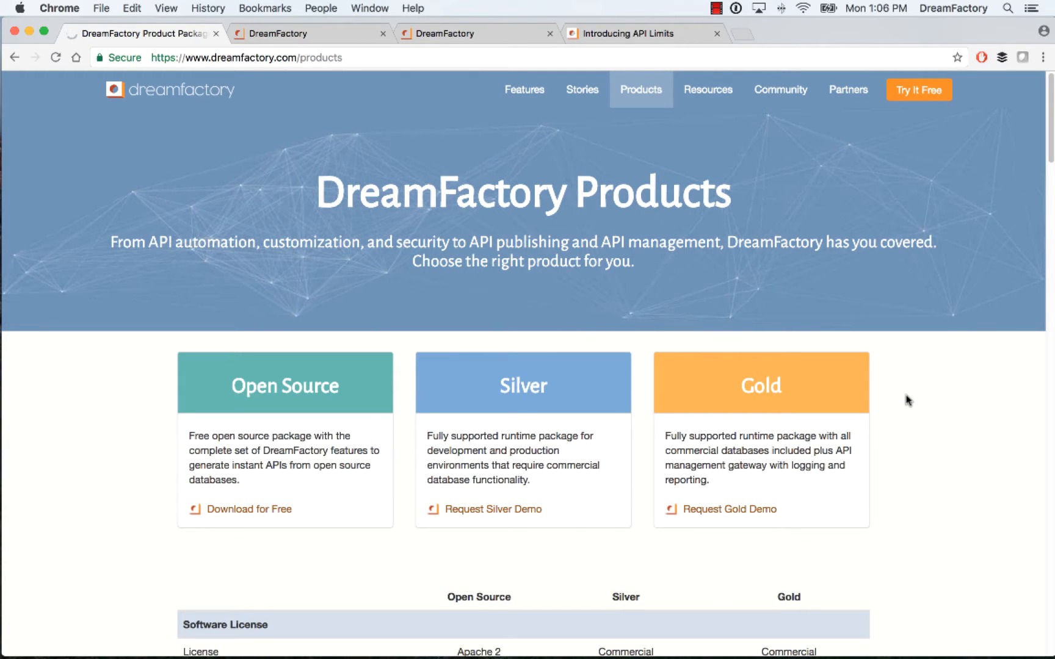
pyautogui.click(330, 32)
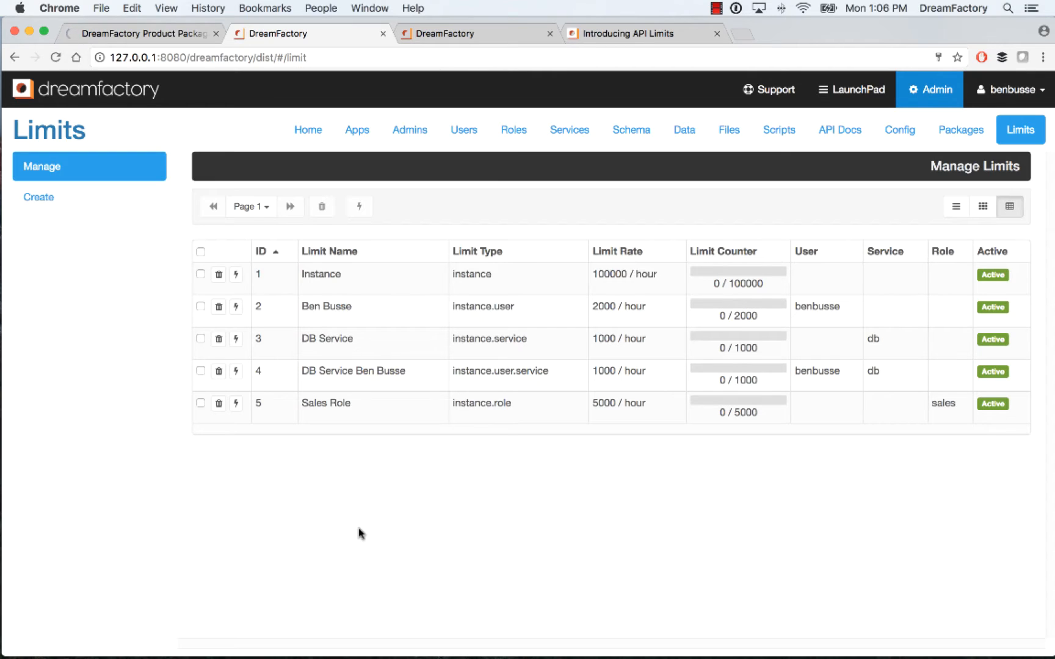
# Open the form for a new limit, examine the available limit types, and return to the list of existing limits without saving
pyautogui.click(18, 195)
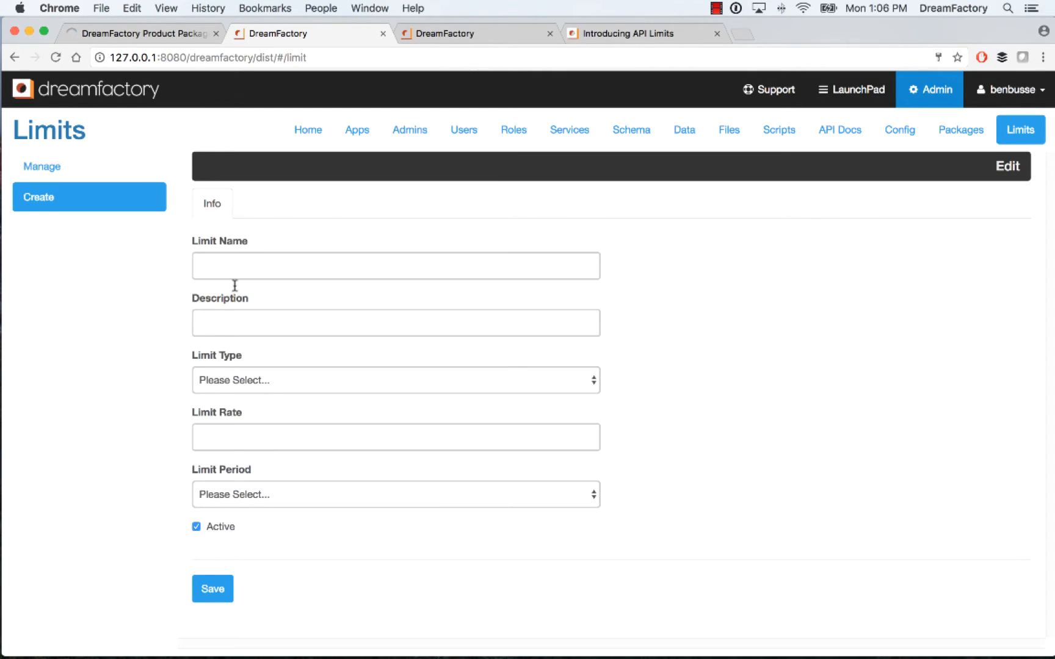
pyautogui.click(234, 383)
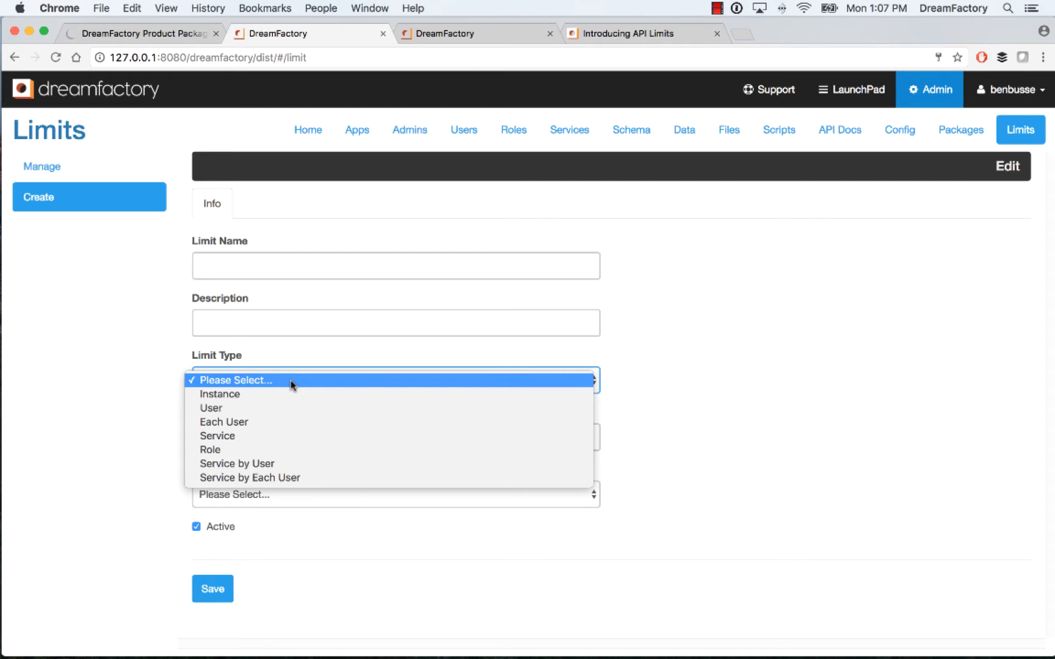
pyautogui.click(159, 367)
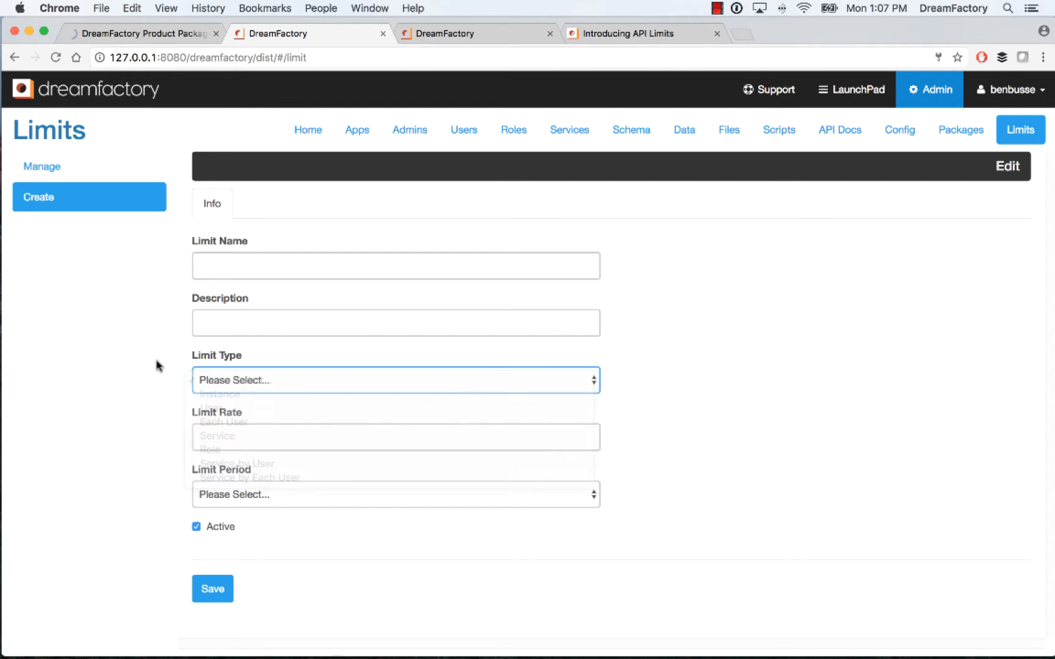
pyautogui.click(44, 176)
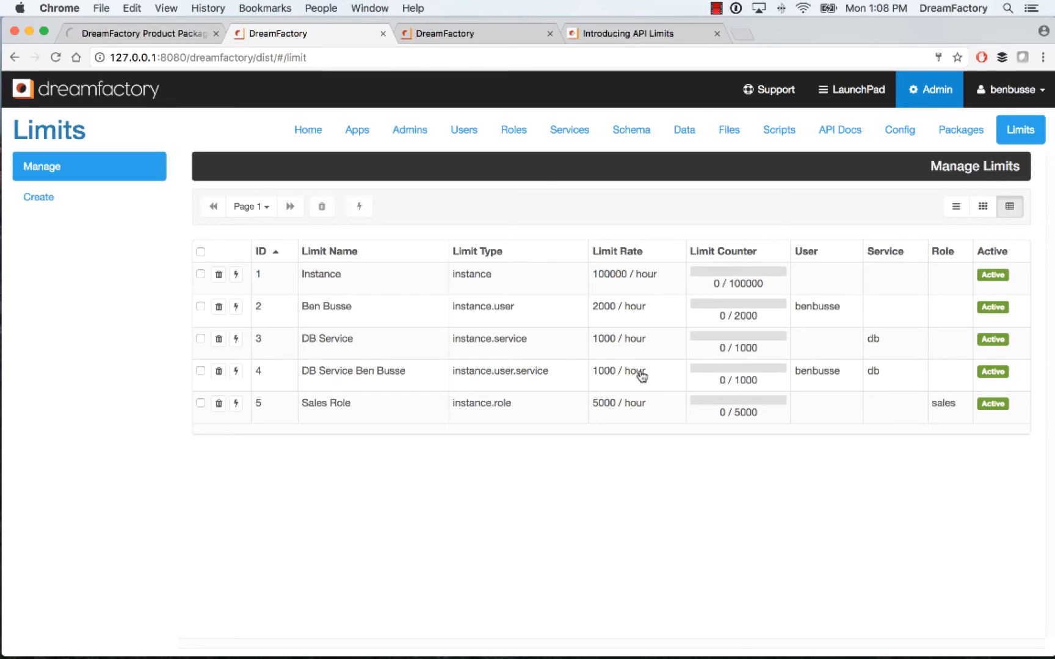
# Log out of the admin account and log in as the non-admin user with that account's e-mail and password
pyautogui.click(1032, 92)
pyautogui.click(990, 141)
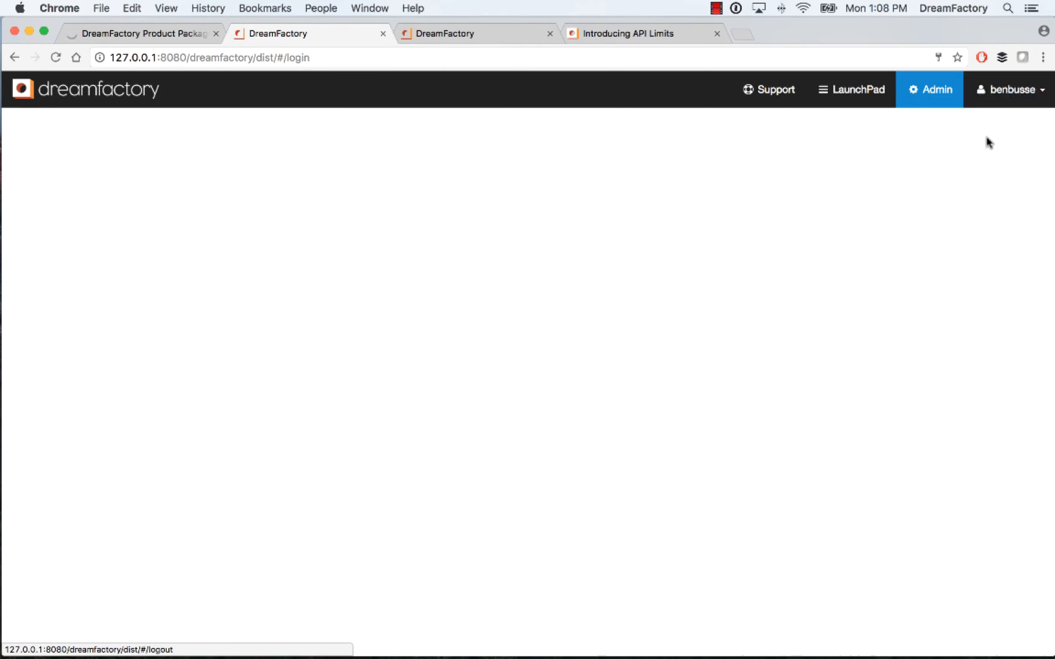
pyautogui.click(431, 181)
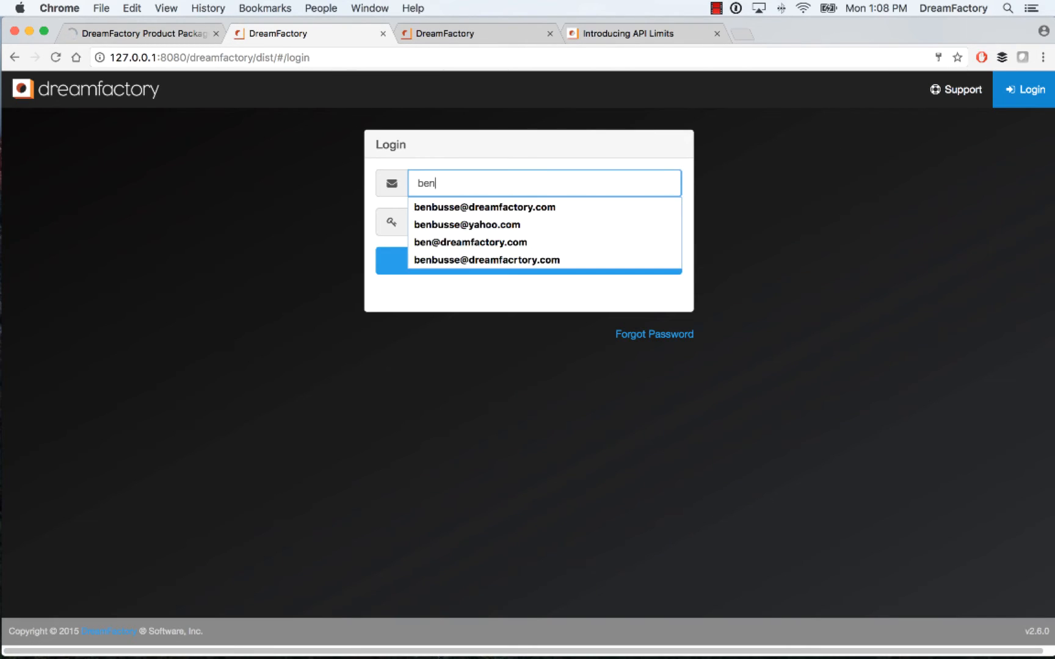
pyautogui.click(441, 225)
pyautogui.click(436, 227)
pyautogui.write('••••••••')
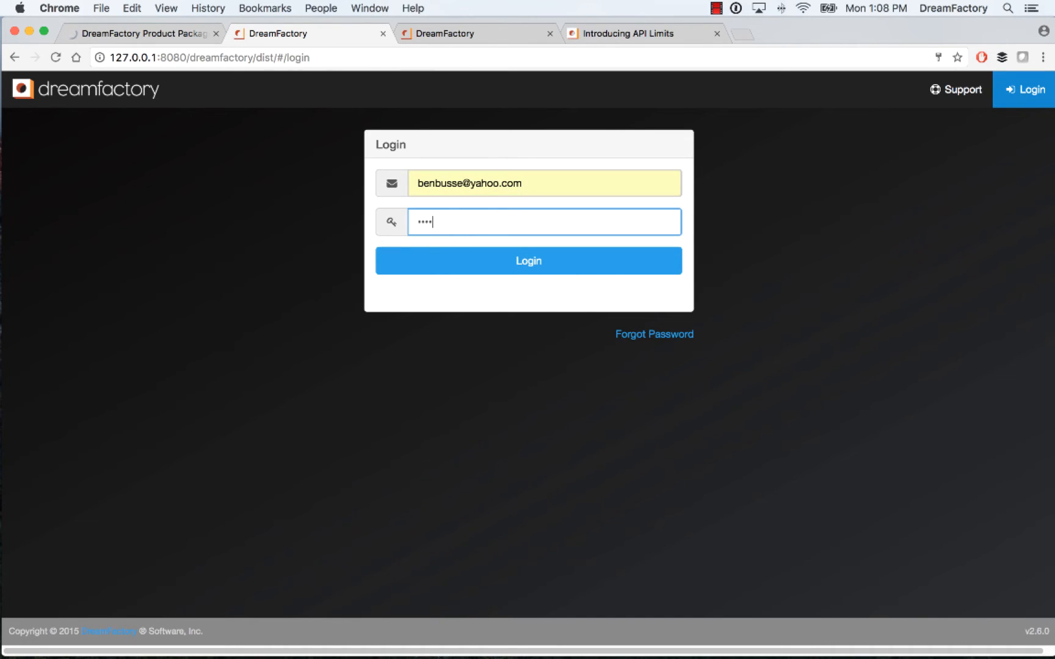
pyautogui.click(457, 271)
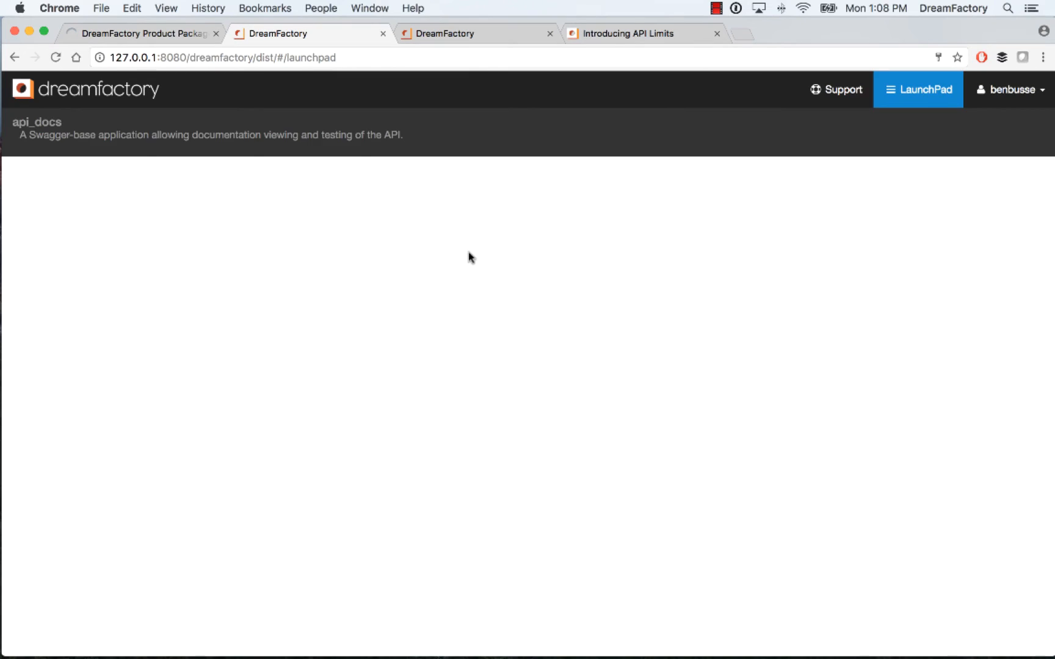
# Launch the api_docs app and expand the db service's GET /db/_table/{table_name} operation (getDbRecords)
pyautogui.click(204, 147)
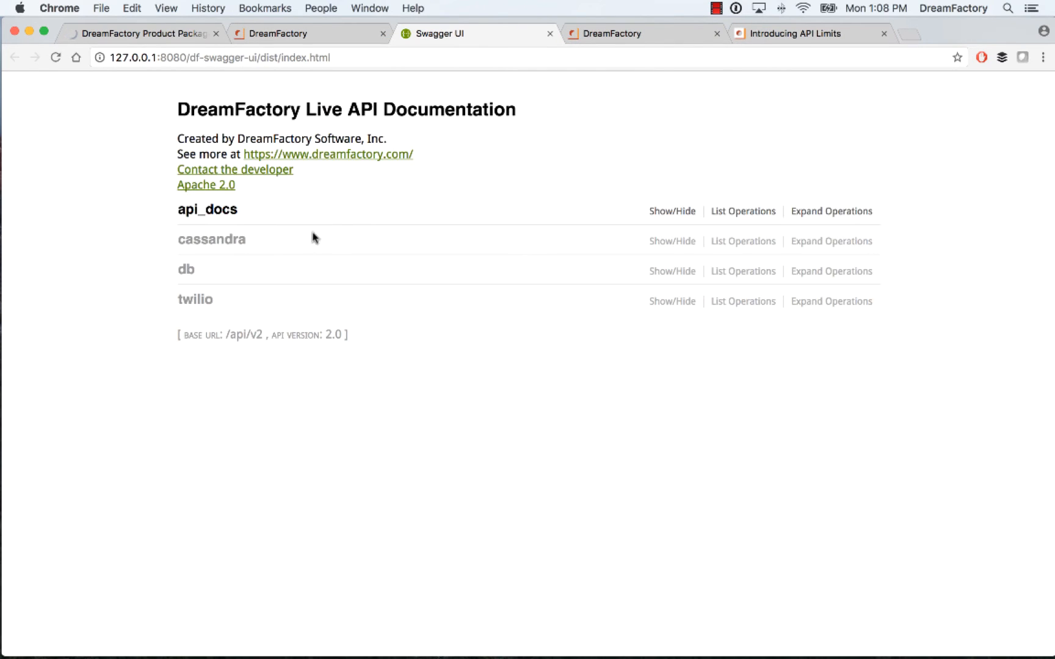
pyautogui.click(186, 270)
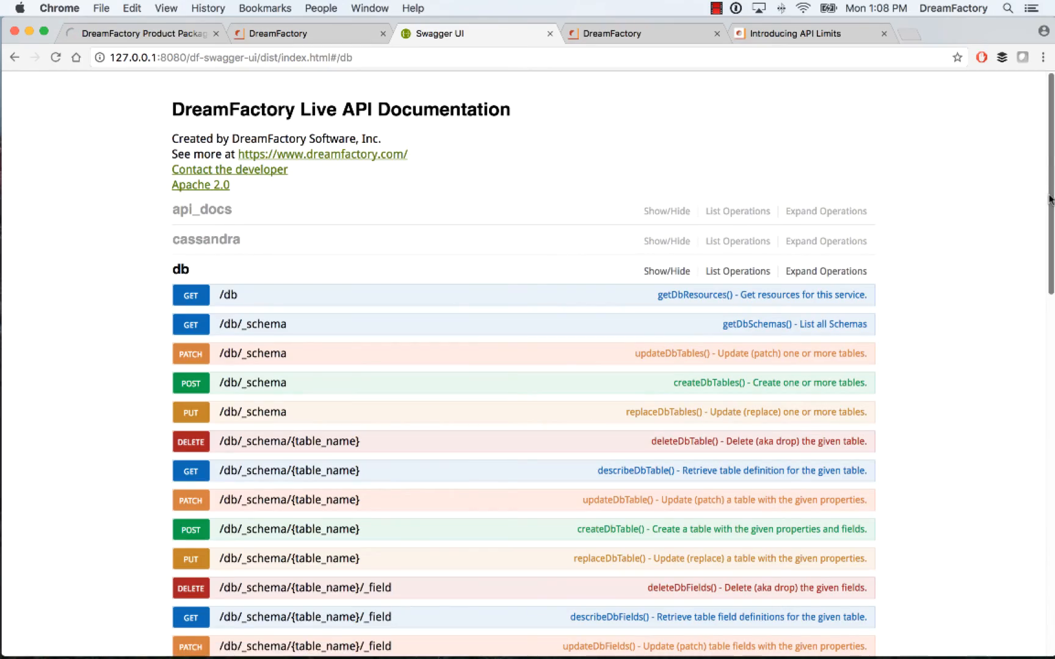
pyautogui.scroll(-5, 1027, 287)
pyautogui.scroll(-10, 1027, 287)
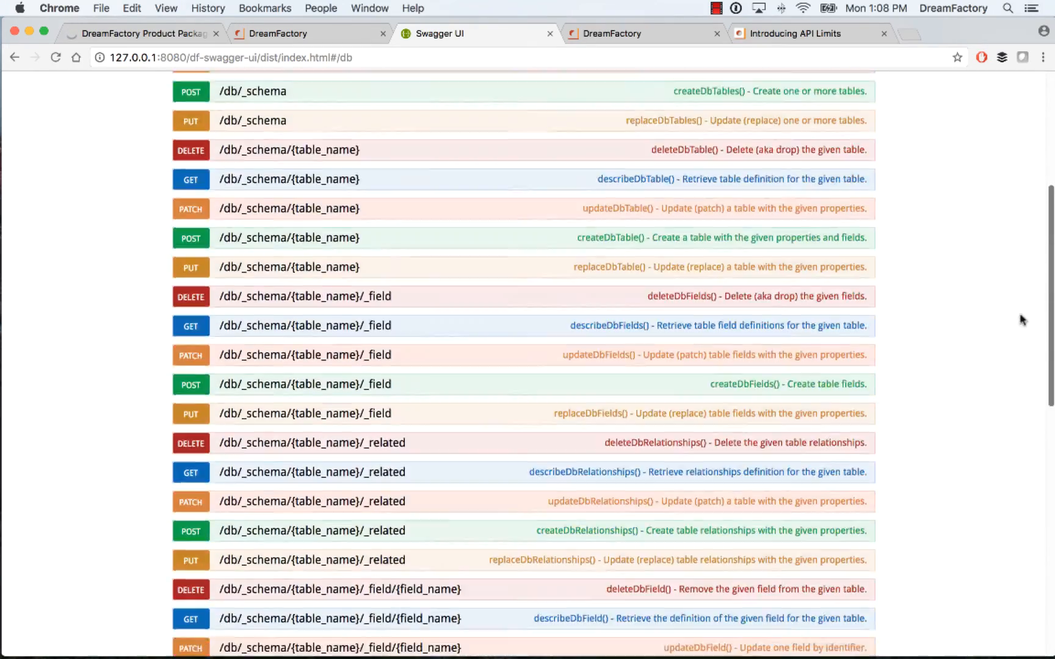
pyautogui.scroll(-3, 992, 513)
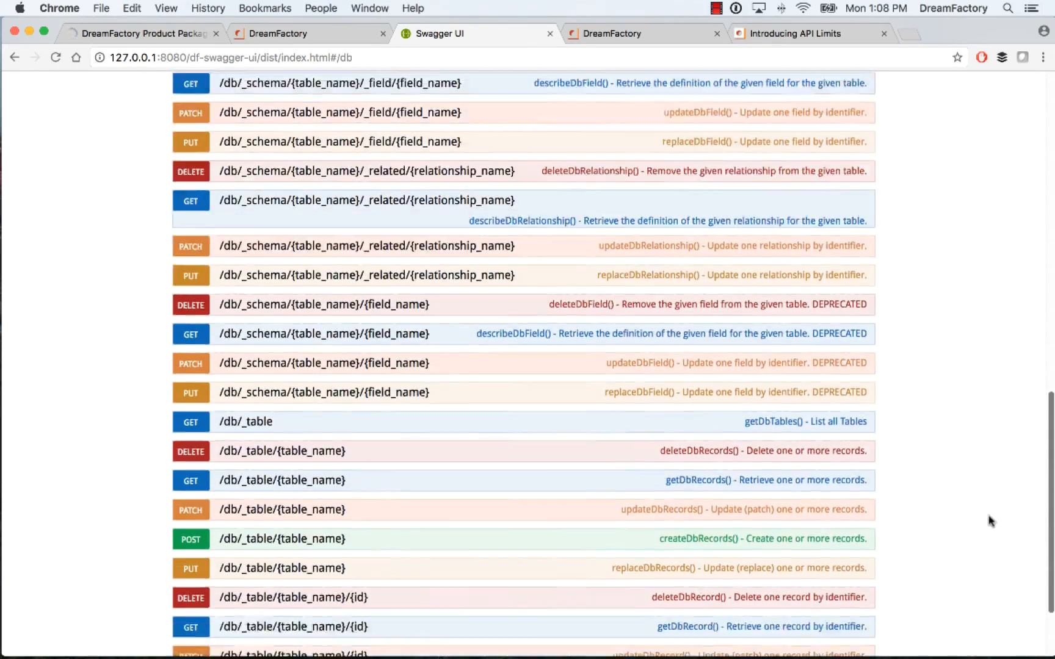
pyautogui.click(196, 417)
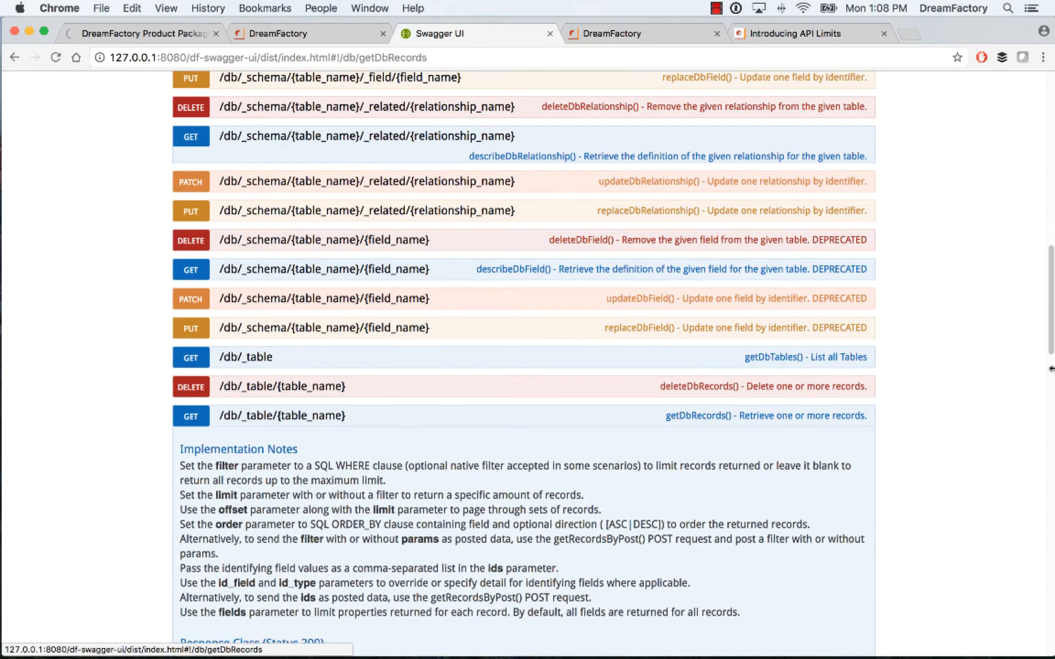
# Set table_name to contact for the getDbRecords operation and send the test request twice
pyautogui.scroll(-8, 1025, 407)
pyautogui.scroll(-3, 1025, 408)
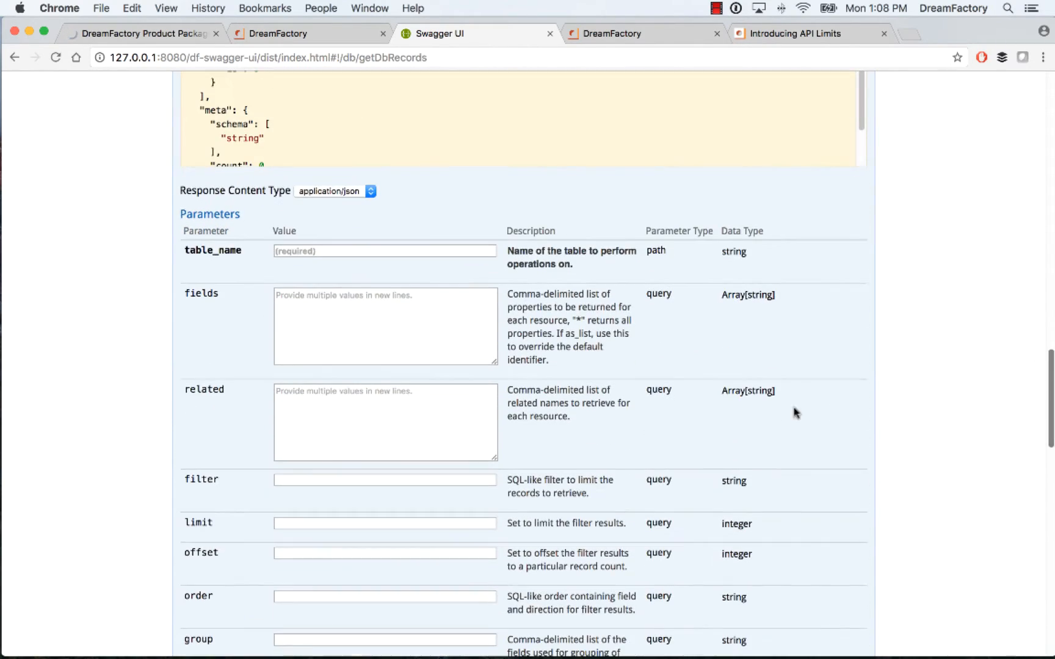
pyautogui.click(300, 250)
pyautogui.write('contact')
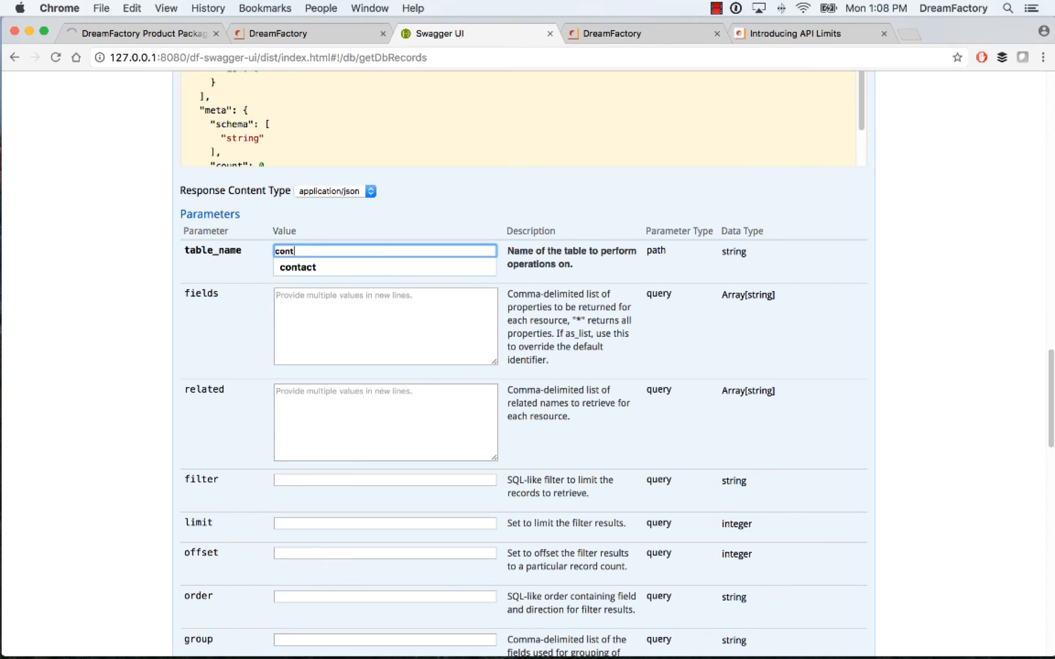
pyautogui.click(117, 212)
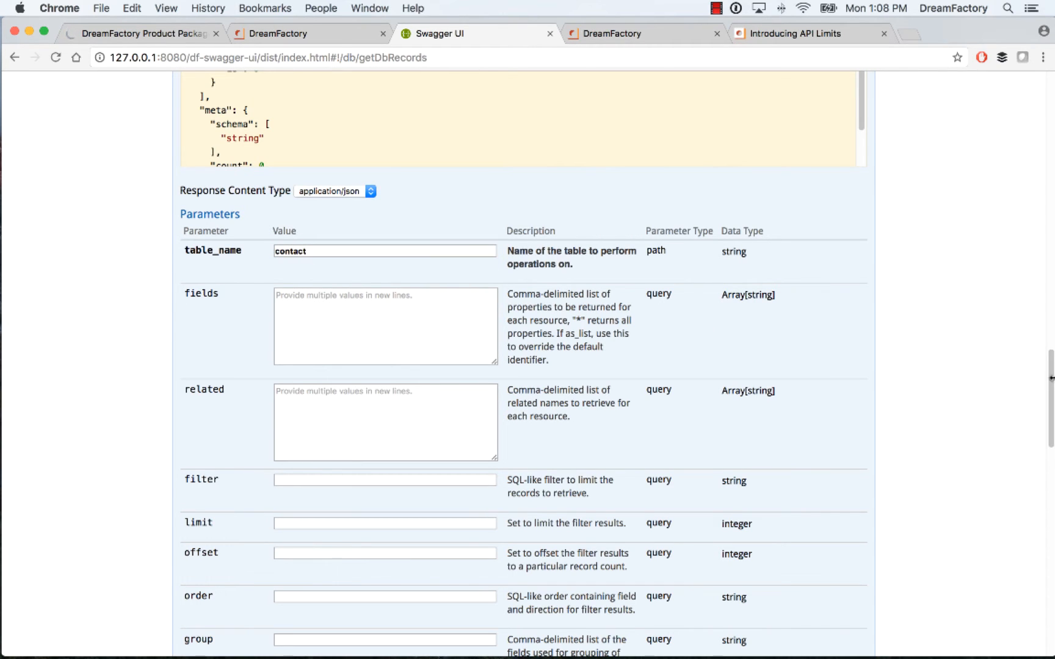
pyautogui.scroll(-1, 1049, 410)
pyautogui.moveTo(1049, 411); pyautogui.dragTo(1017, 586)
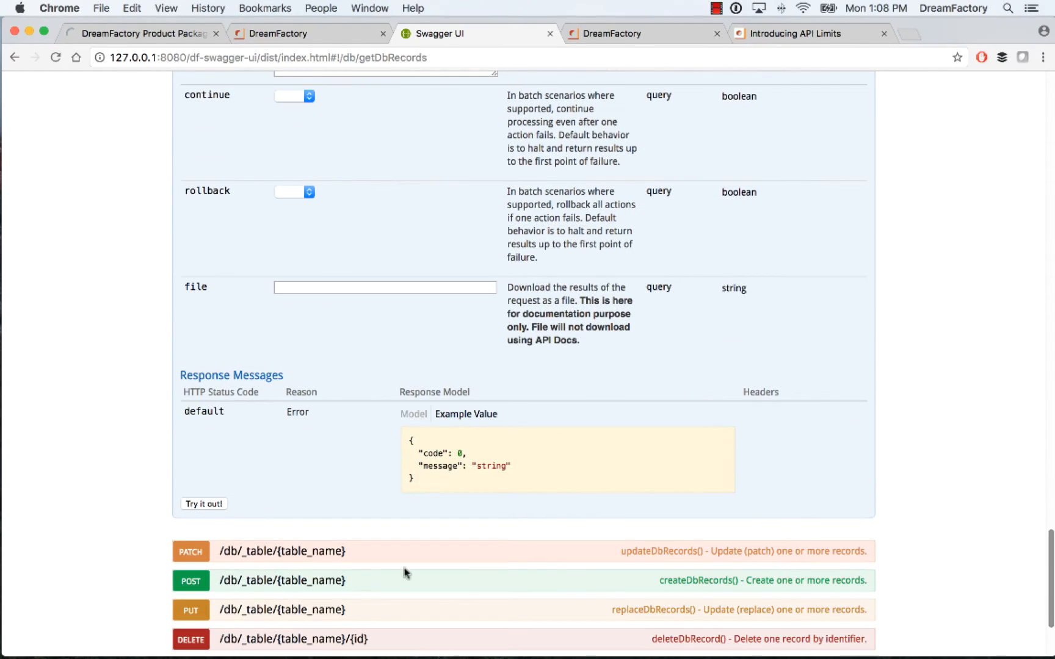
pyautogui.click(203, 504)
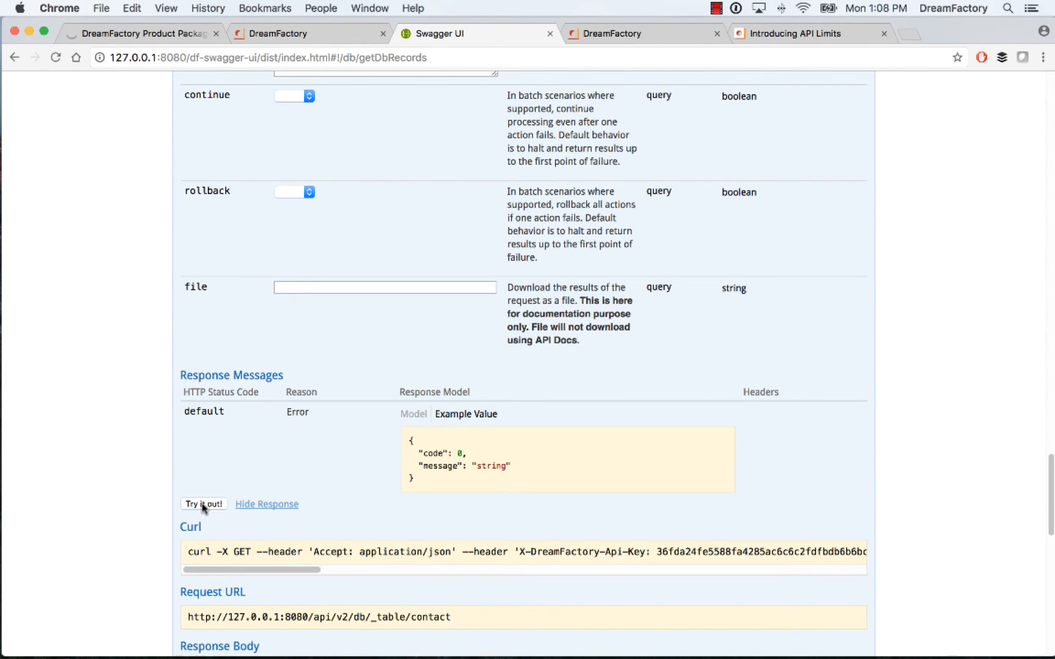
pyautogui.click(204, 504)
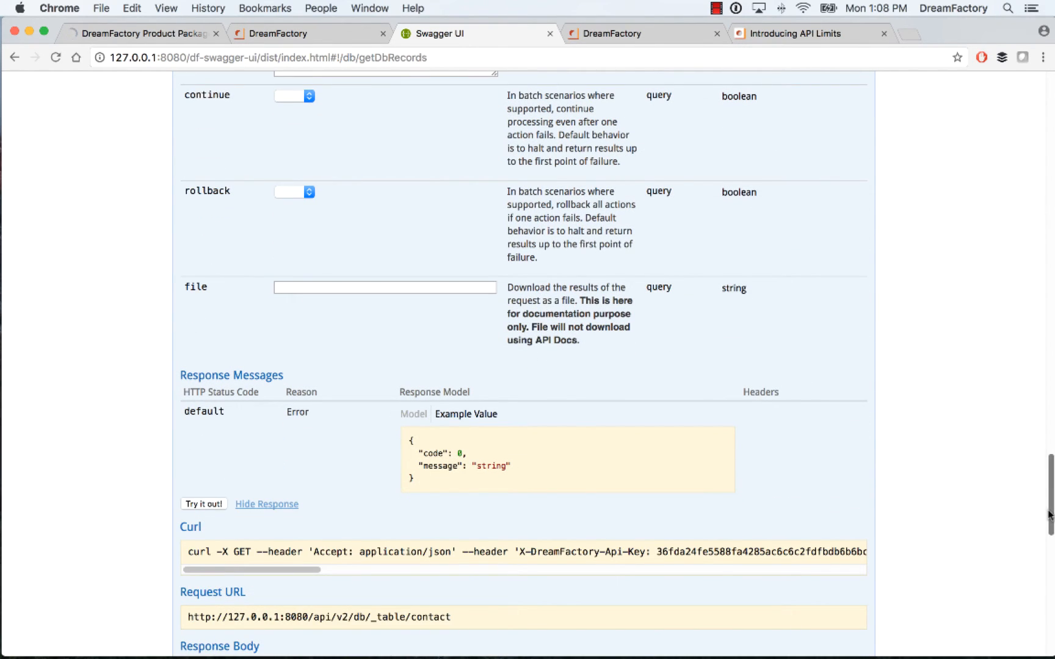
# Return to the DreamFactory launchpad, log out of the non-admin account and log back in with the admin's e-mail and password
pyautogui.moveTo(1050, 494); pyautogui.dragTo(1051, 26)
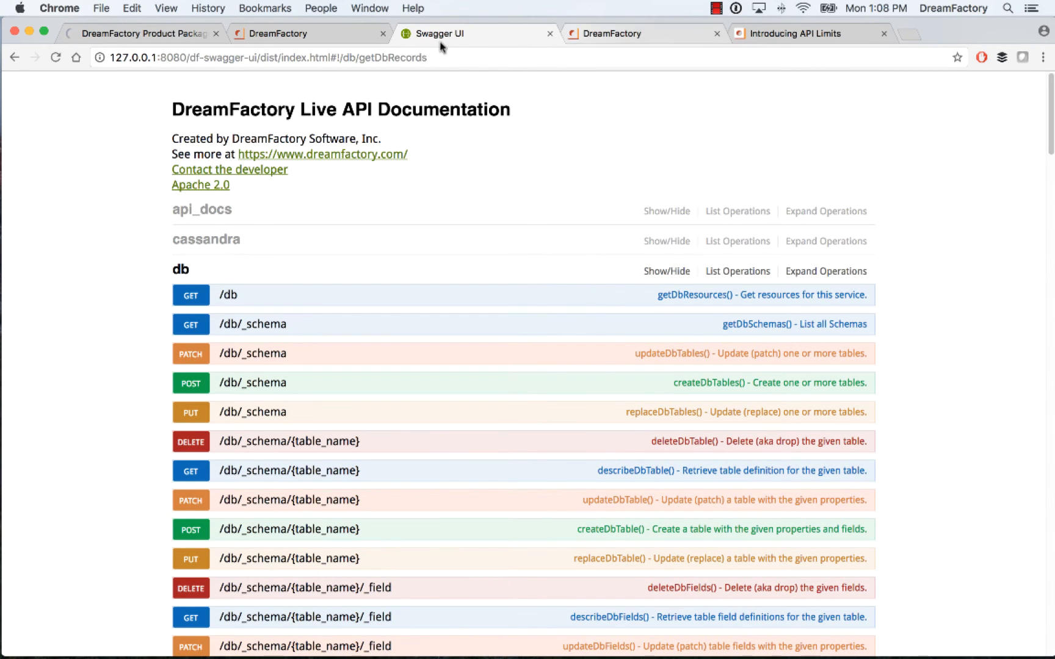
pyautogui.click(351, 33)
pyautogui.click(1023, 102)
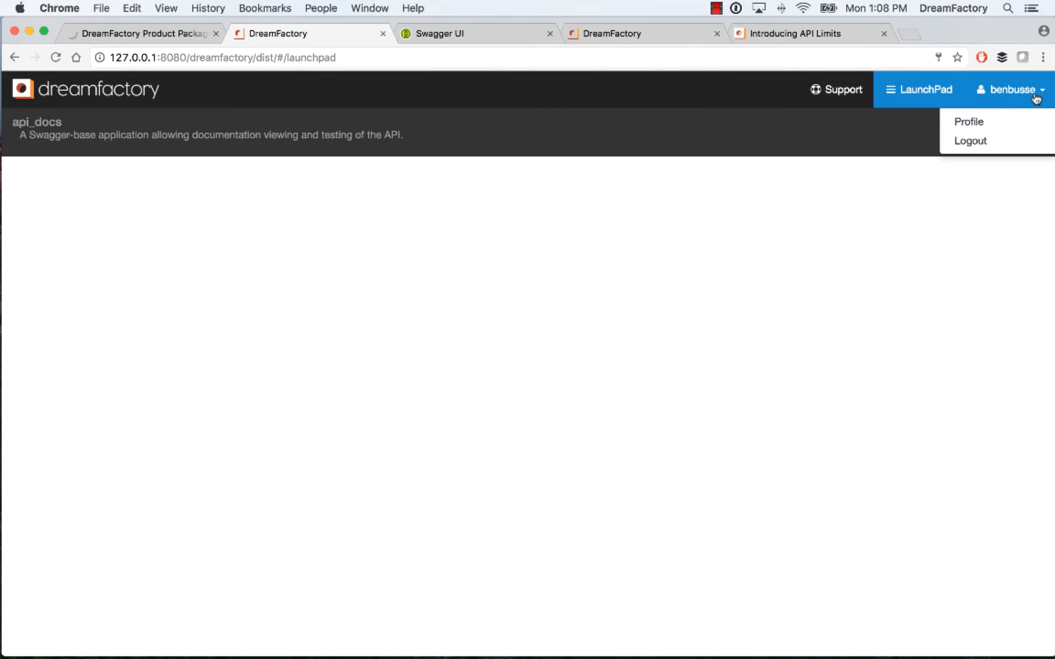
pyautogui.click(959, 139)
pyautogui.click(460, 186)
pyautogui.write('ben')
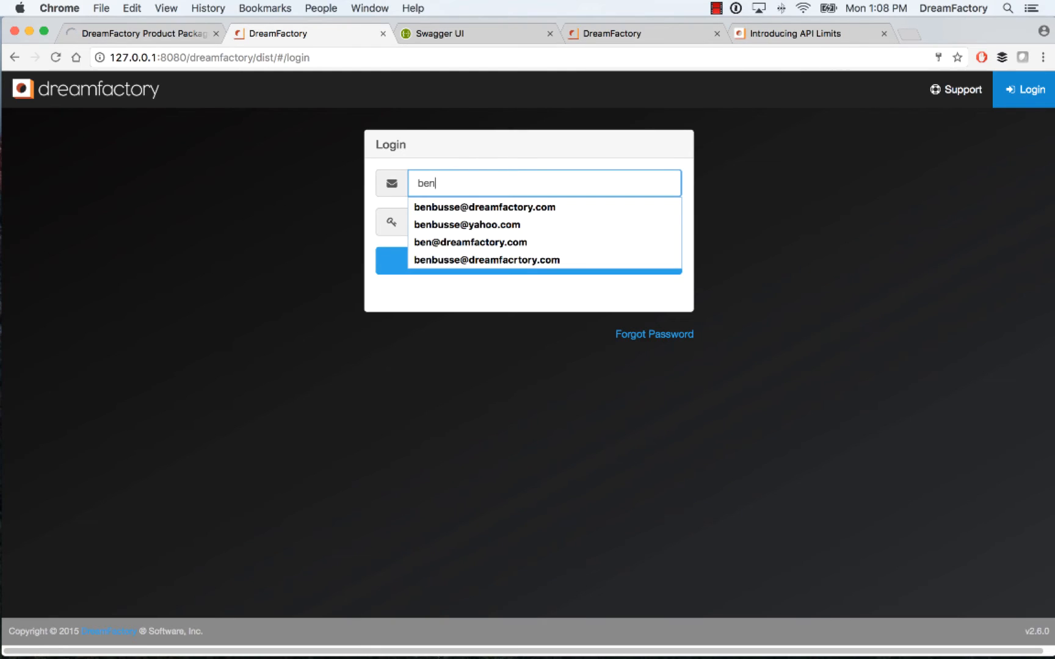
pyautogui.press('Down')
pyautogui.press('Return')
pyautogui.click(439, 223)
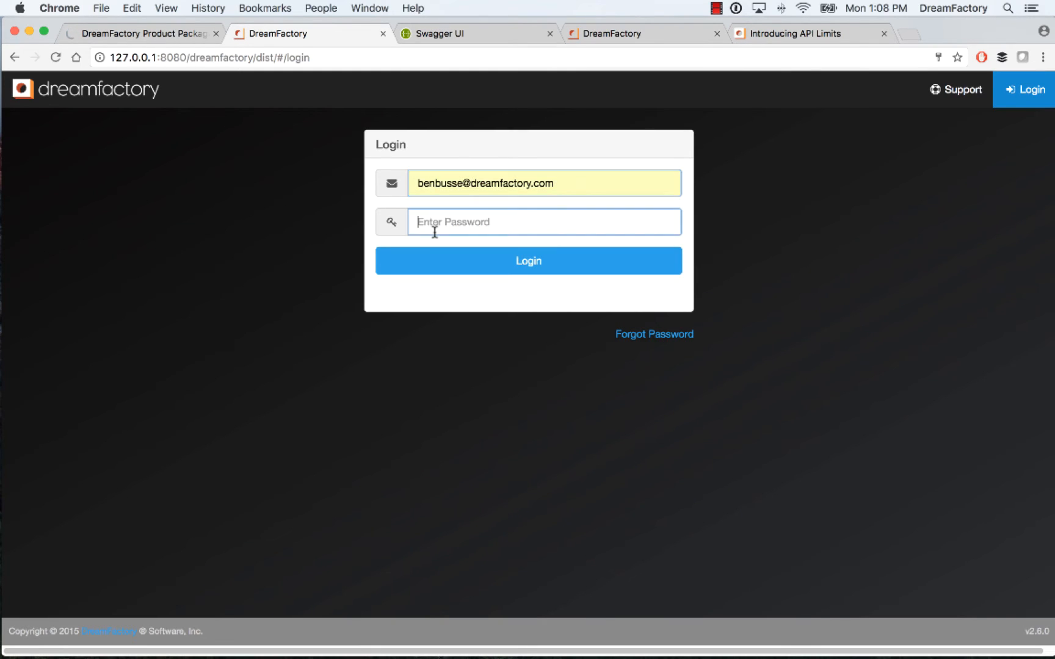
pyautogui.write('••••••')
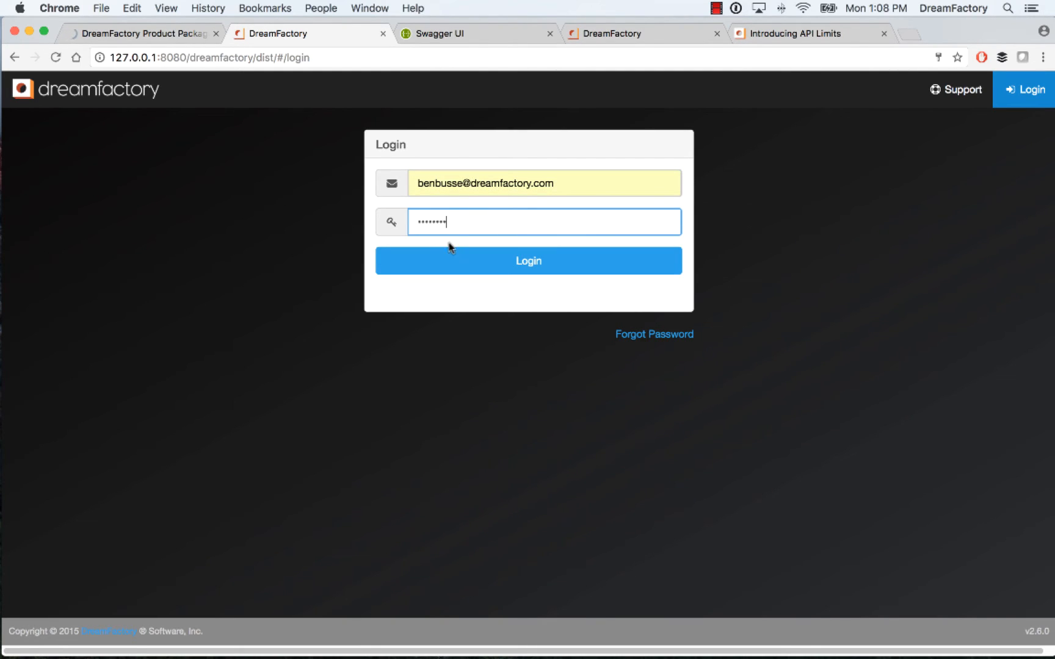
pyautogui.click(454, 261)
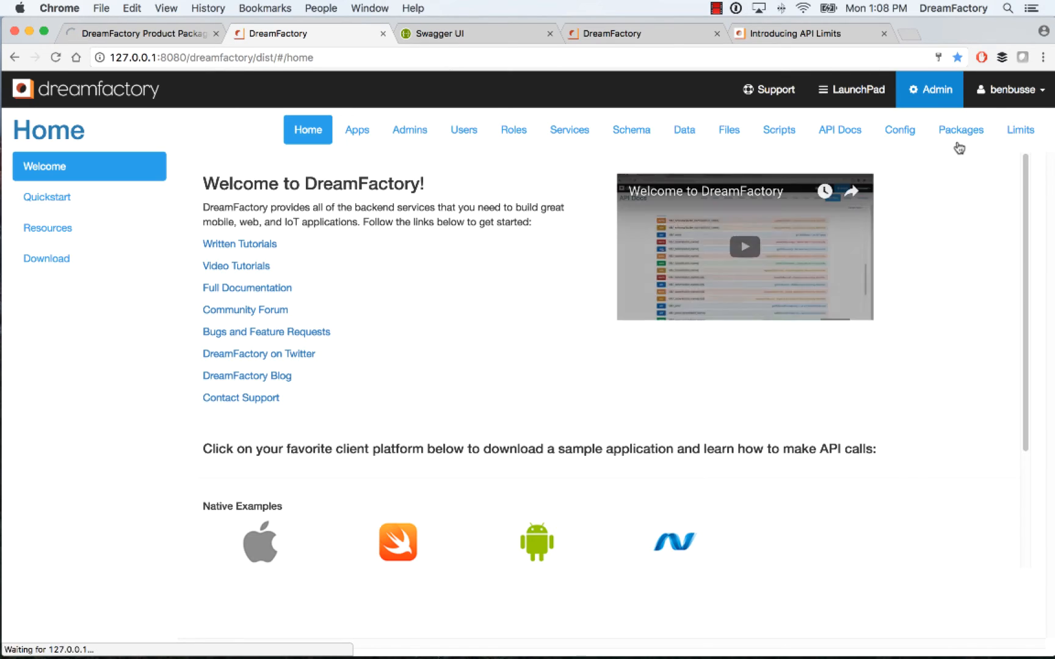
# Open the limits list, clear the counter of the instance.user limit with ID 2, and dismiss the notification
pyautogui.click(1012, 133)
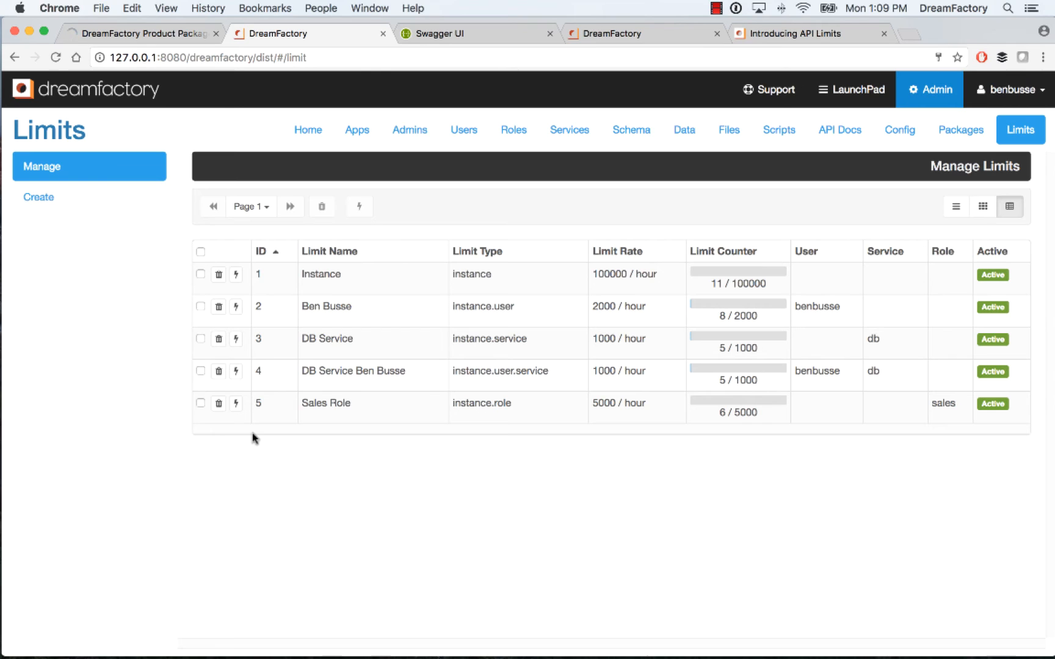
pyautogui.click(235, 306)
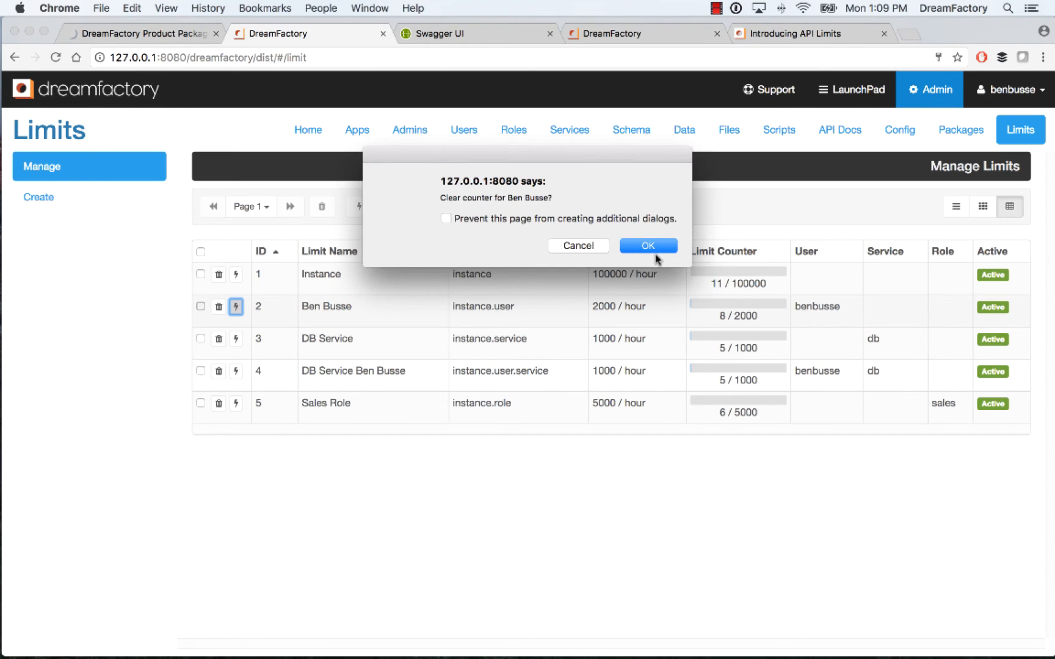
pyautogui.click(650, 245)
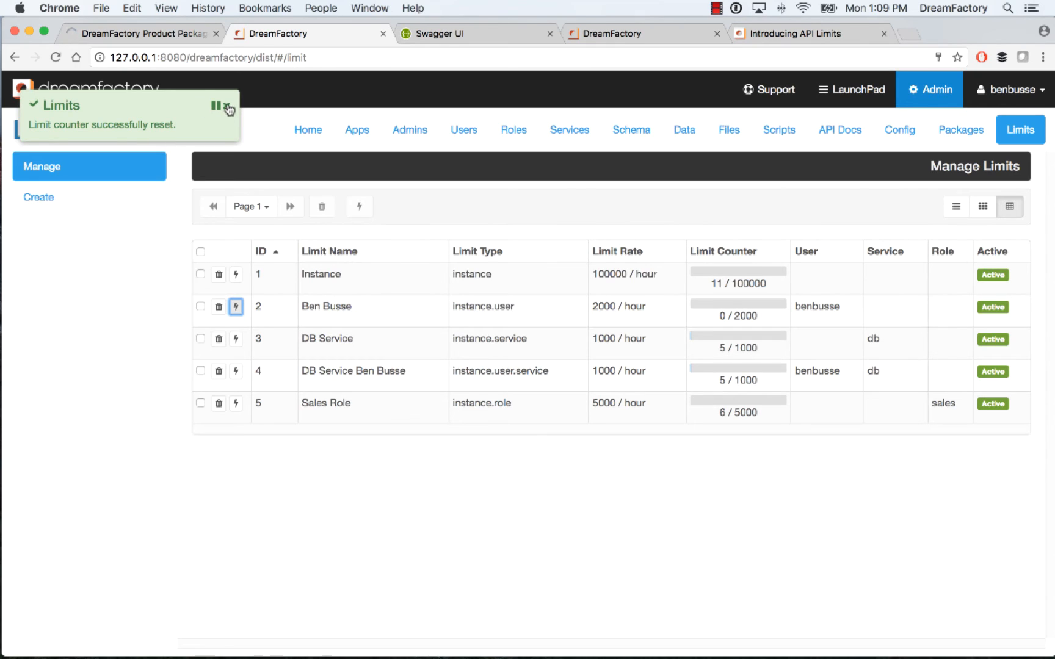
pyautogui.click(226, 106)
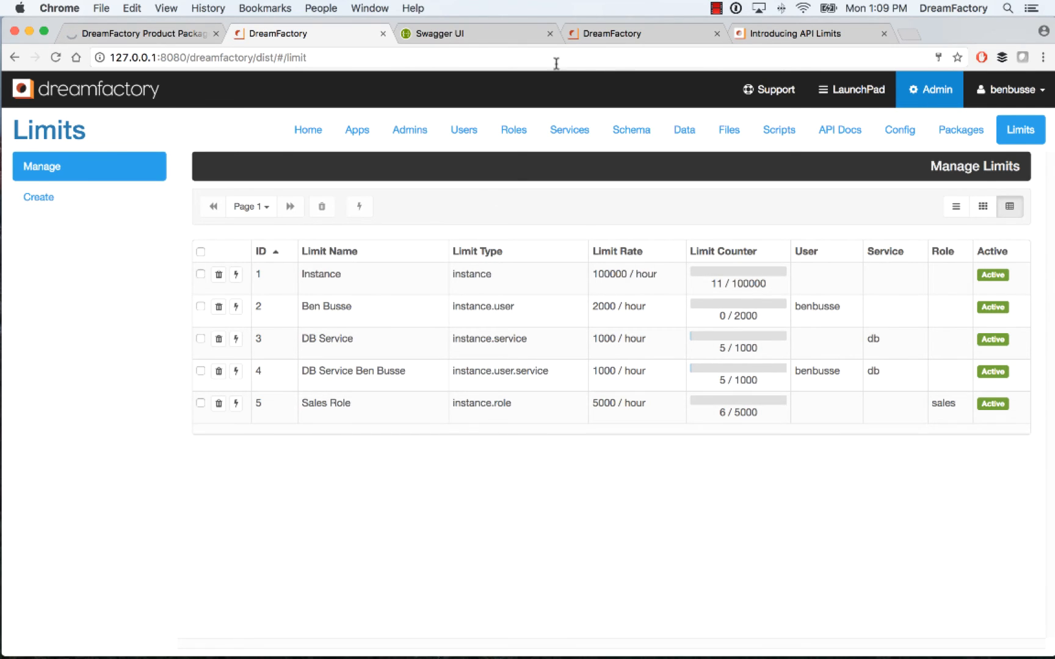
# Close the Swagger UI page and examine the /system/limit and /system/limit_cache operations in the admin API Docs alongside the limits list
pyautogui.click(454, 34)
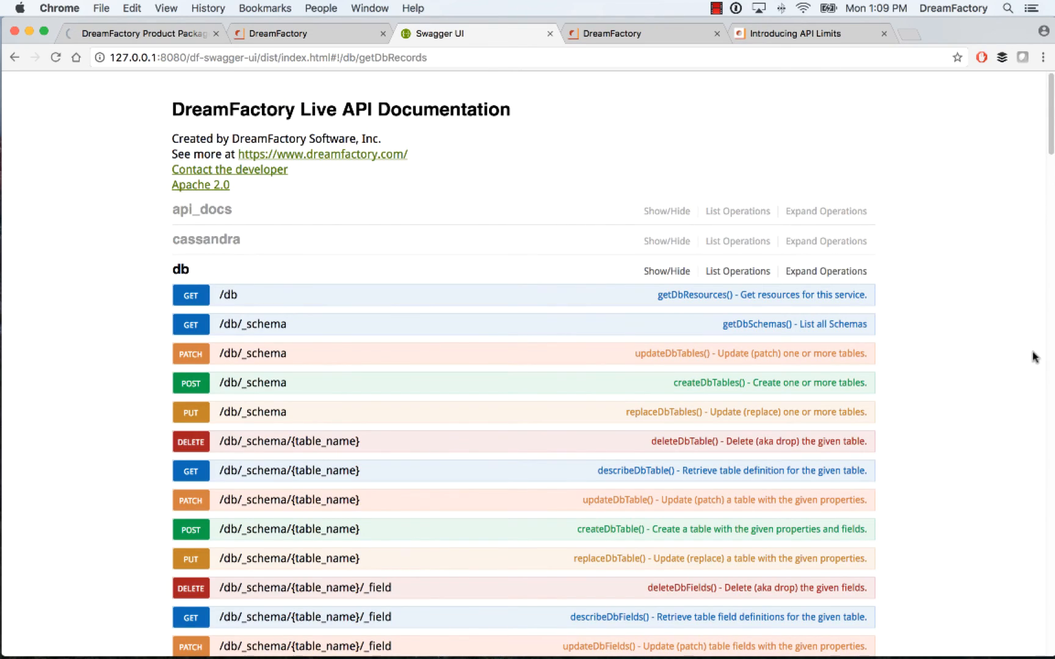
pyautogui.moveTo(1048, 156); pyautogui.dragTo(922, 90)
pyautogui.click(549, 33)
pyautogui.click(583, 38)
pyautogui.click(510, 31)
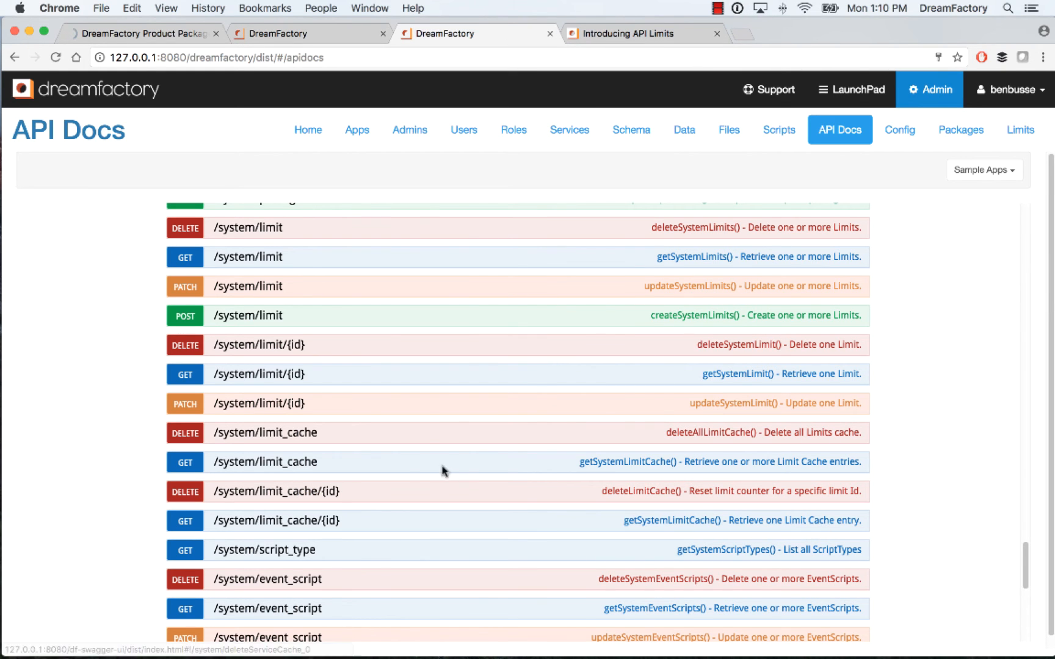
pyautogui.click(299, 35)
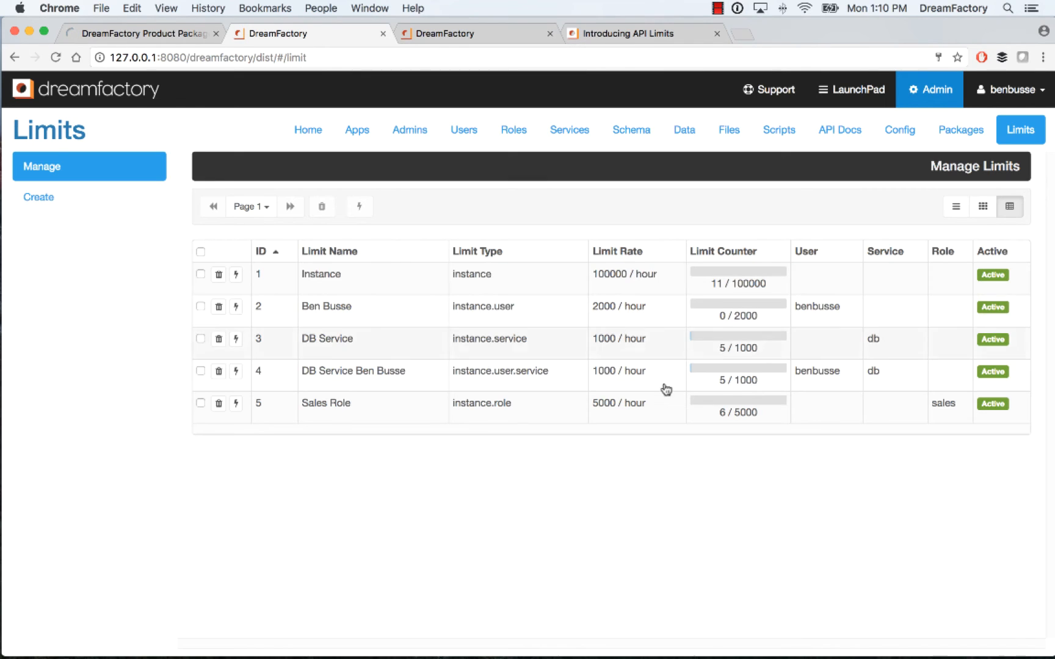
pyautogui.click(452, 34)
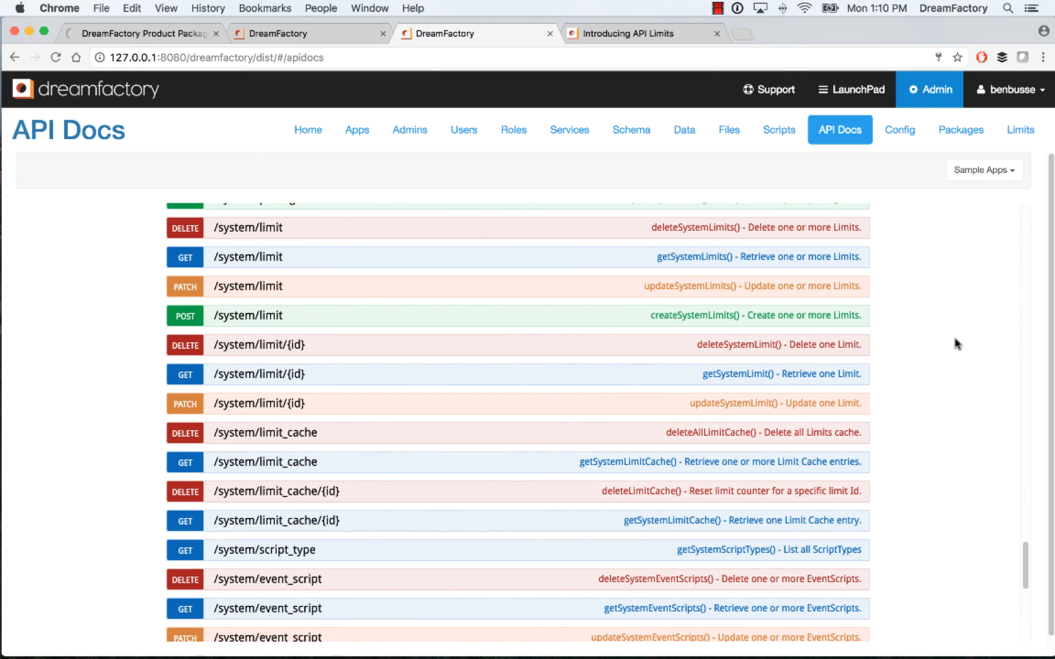
# View the "Introducing API Limits" blog post and the DreamFactory products page
pyautogui.click(645, 35)
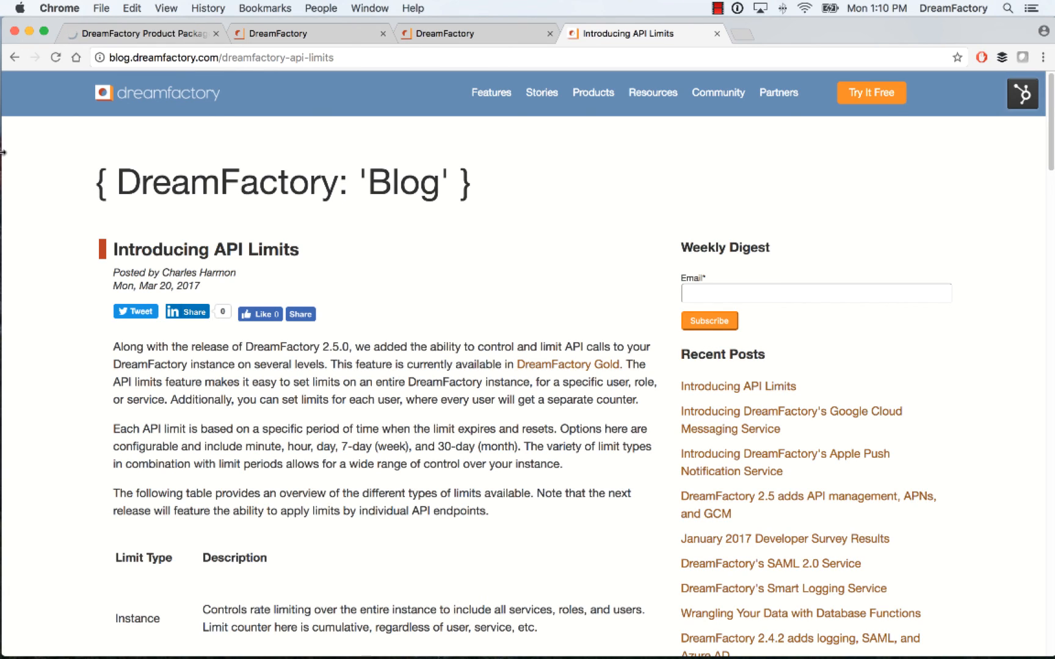
pyautogui.click(138, 34)
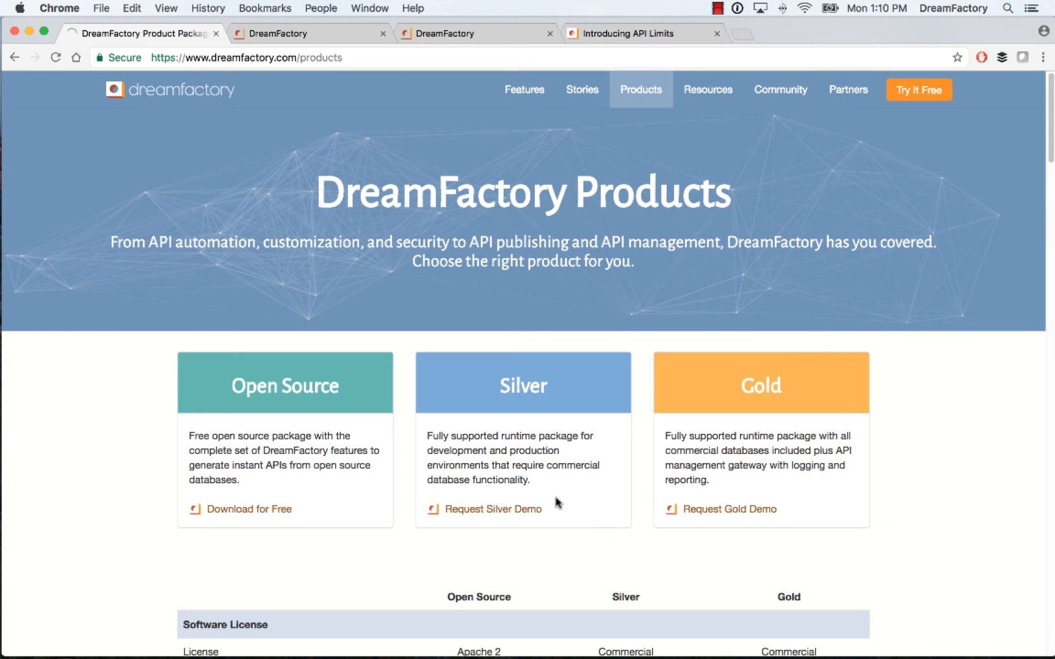